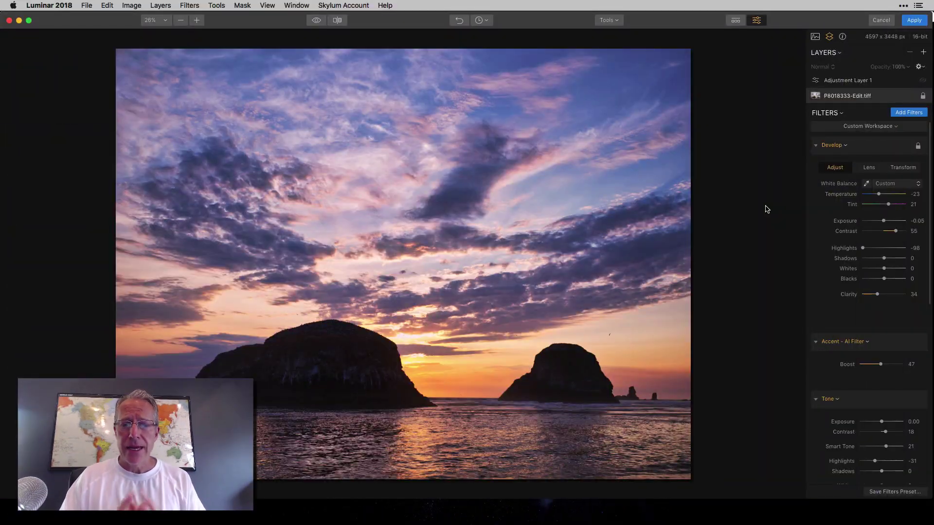
Step: Compare the unedited original photo against the edited version
scroll(846, 239, "down", 10)
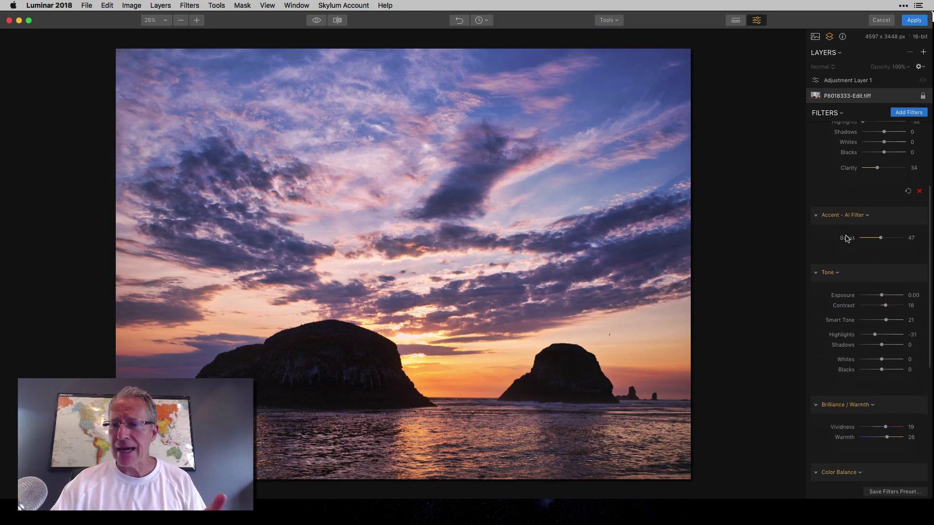
scroll(846, 238, "up", 10)
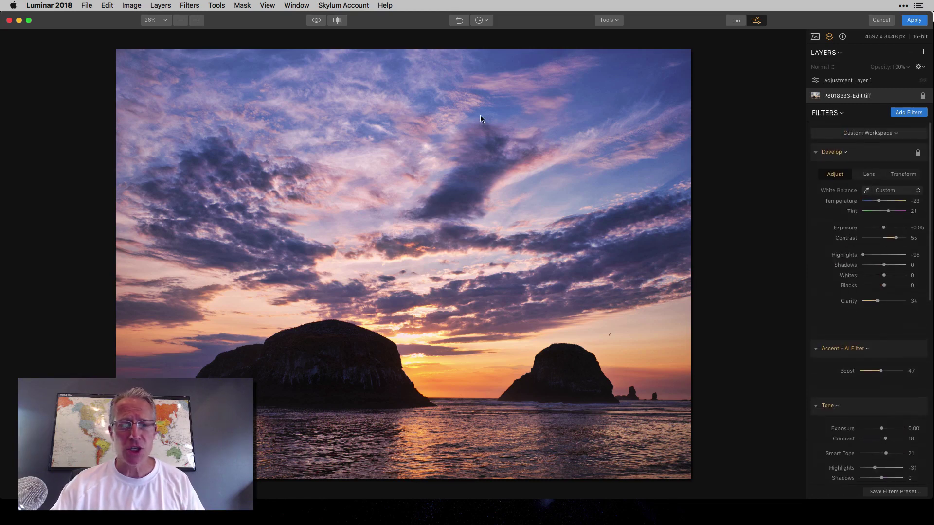
left_click(316, 22)
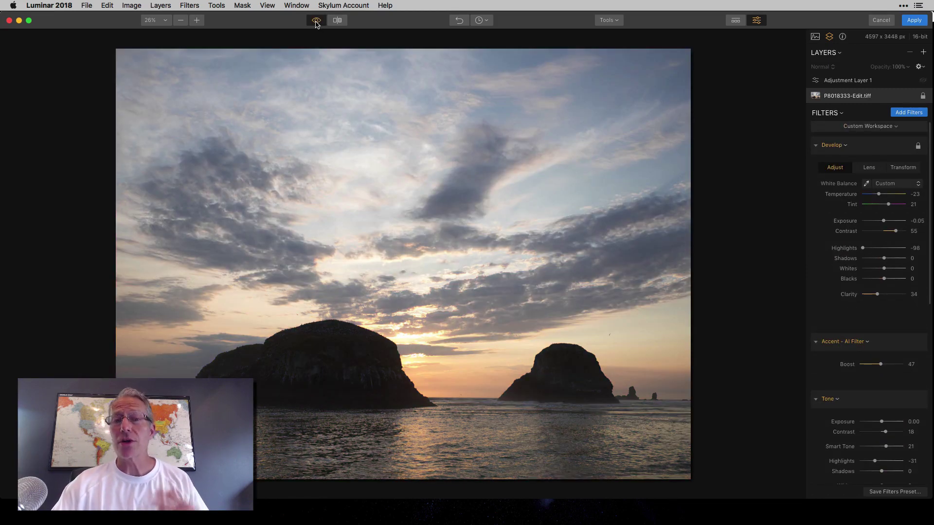
left_click(316, 22)
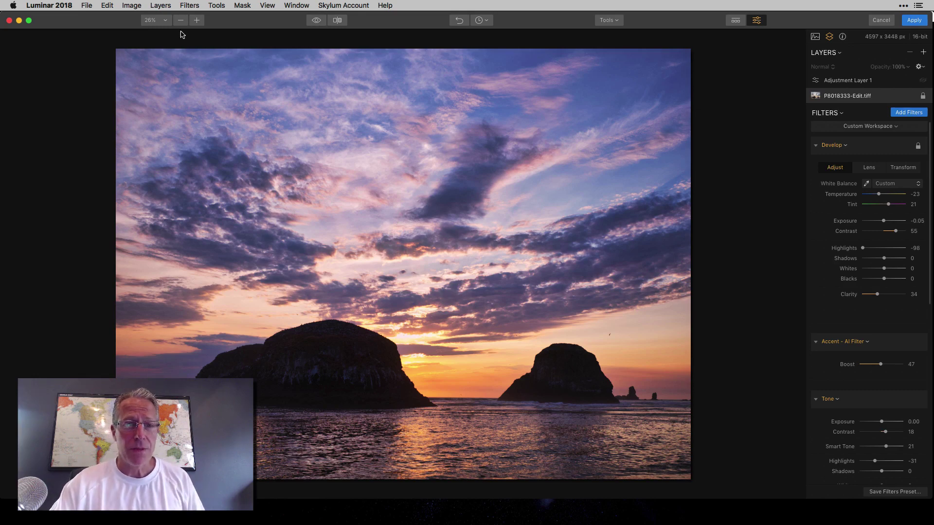
Step: Zoom to 100%, pan across, then magnify the clouds to 200%
left_click(197, 22)
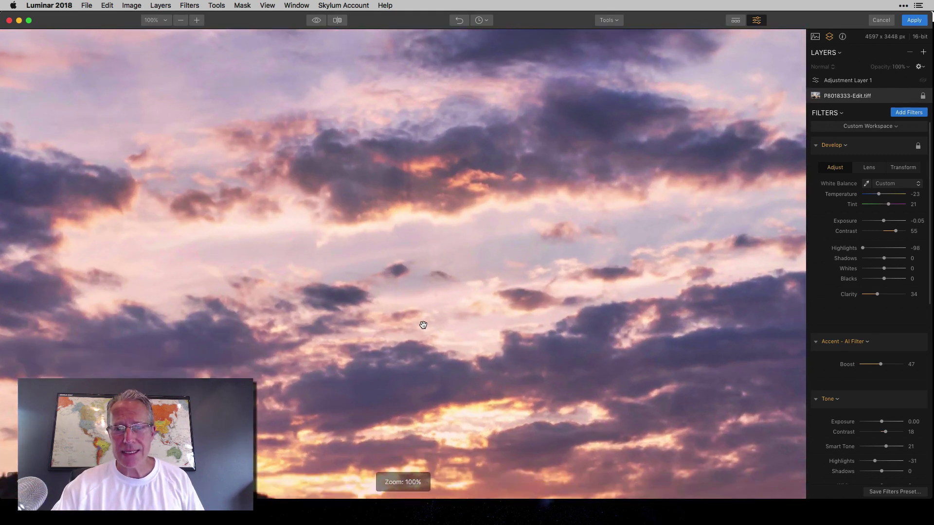
scroll(423, 325, "right", 5)
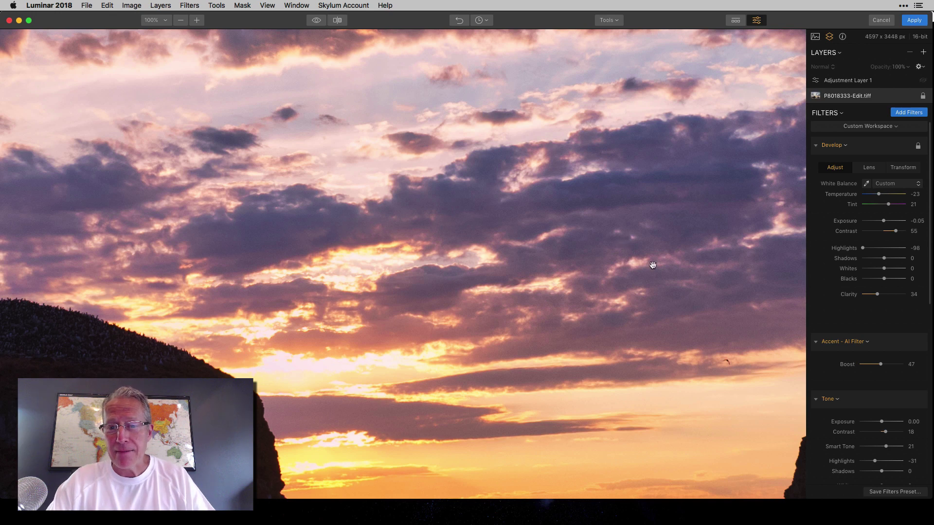
left_click(196, 20)
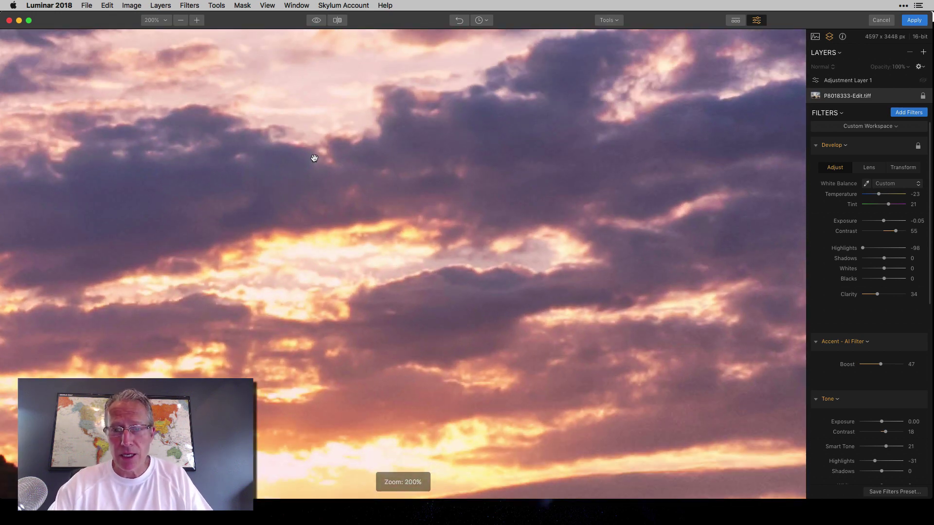
scroll(312, 157, "up", 5)
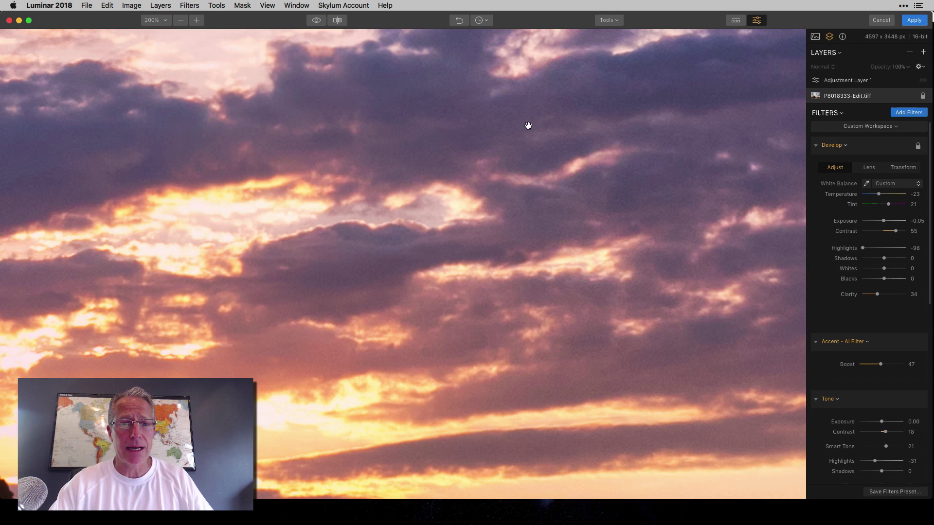
Step: Fit the whole photo to the screen and compare it with the original
left_click(163, 21)
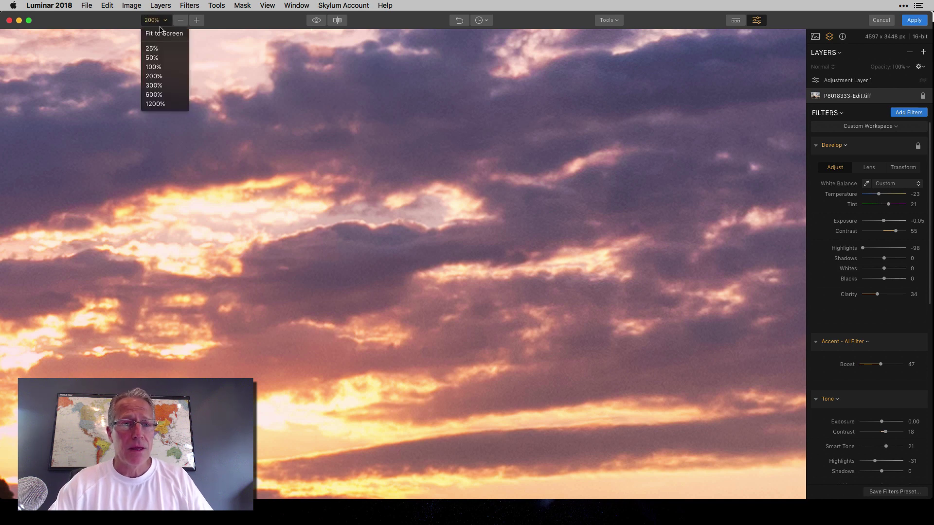
left_click(160, 34)
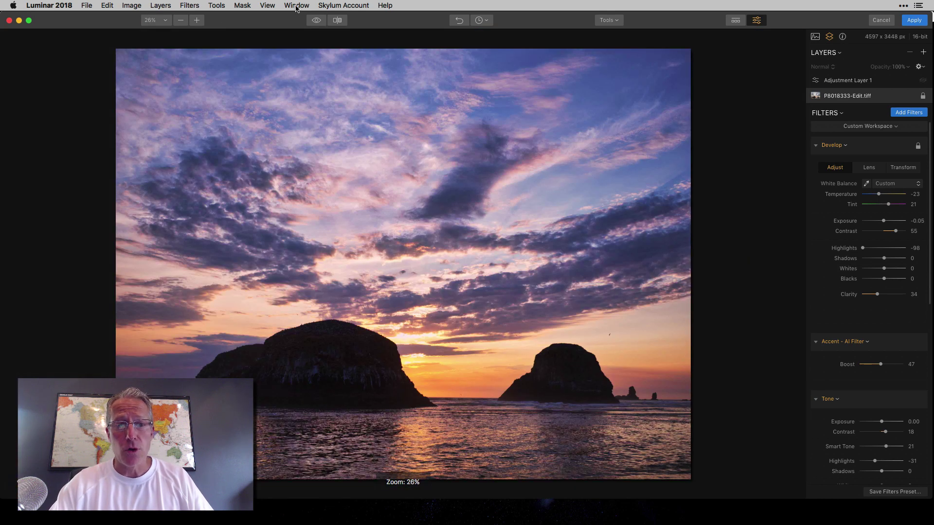
left_click(317, 22)
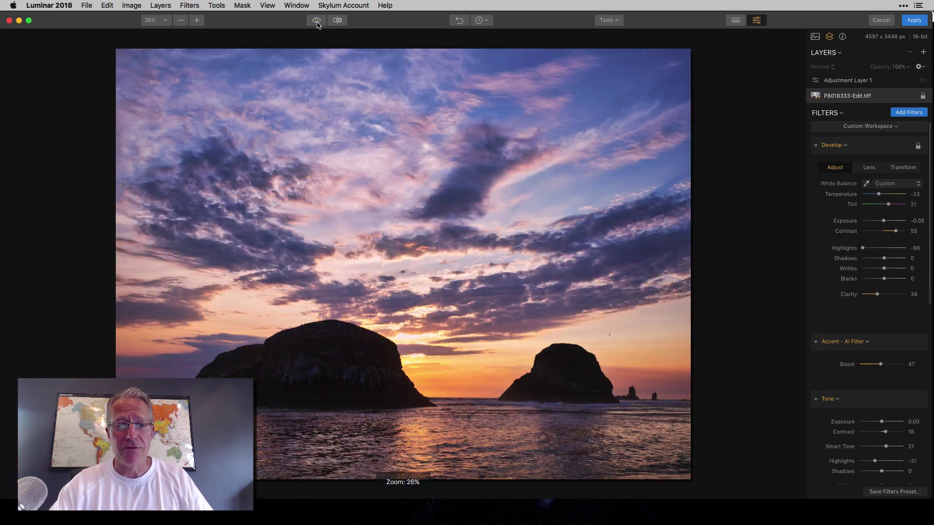
Step: Select Adjustment Layer 1 to show its Denoise, Structure, Details Enhancer and Soft Focus filters
left_click(875, 83)
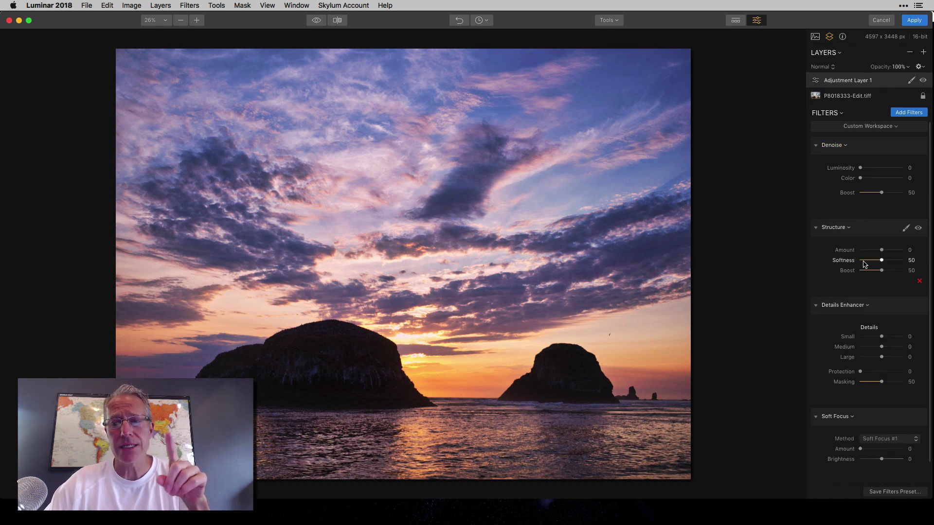
scroll(864, 264, "down", 2)
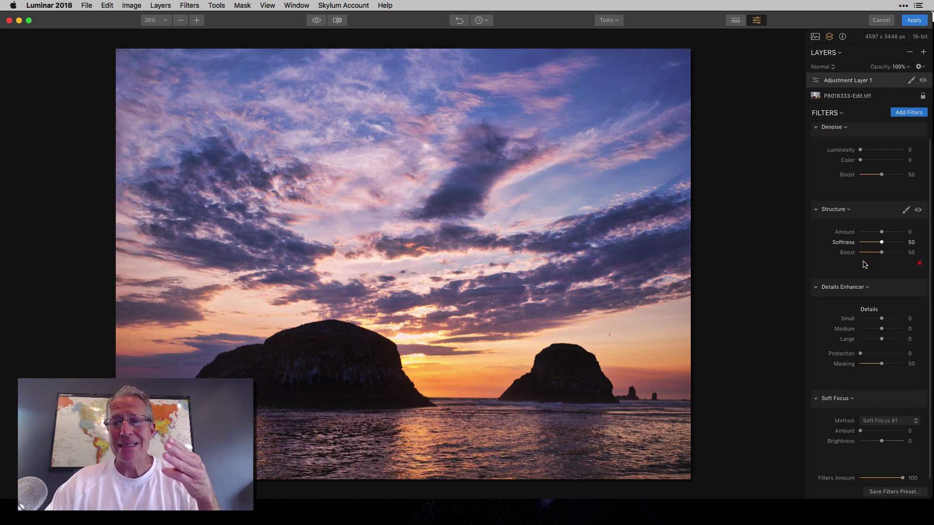
scroll(861, 372, "up", 2)
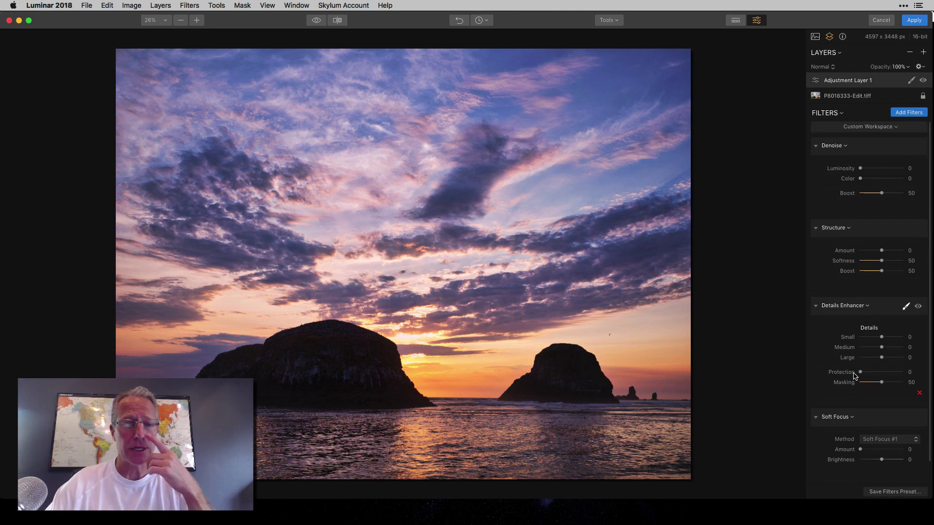
Step: Zoom to 100% and pan down to the sky and hilltops along the horizon
left_click(197, 20)
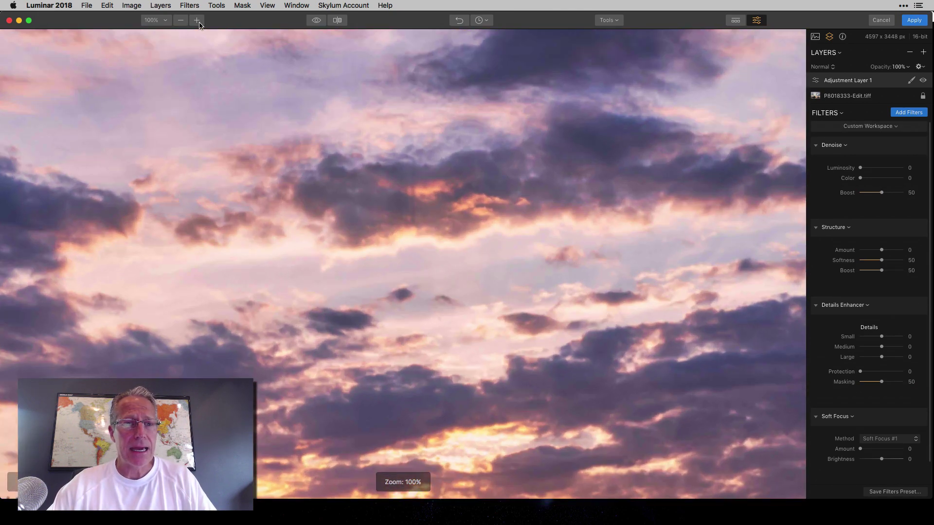
scroll(212, 66, "down", 3)
scroll(369, 209, "down", 10)
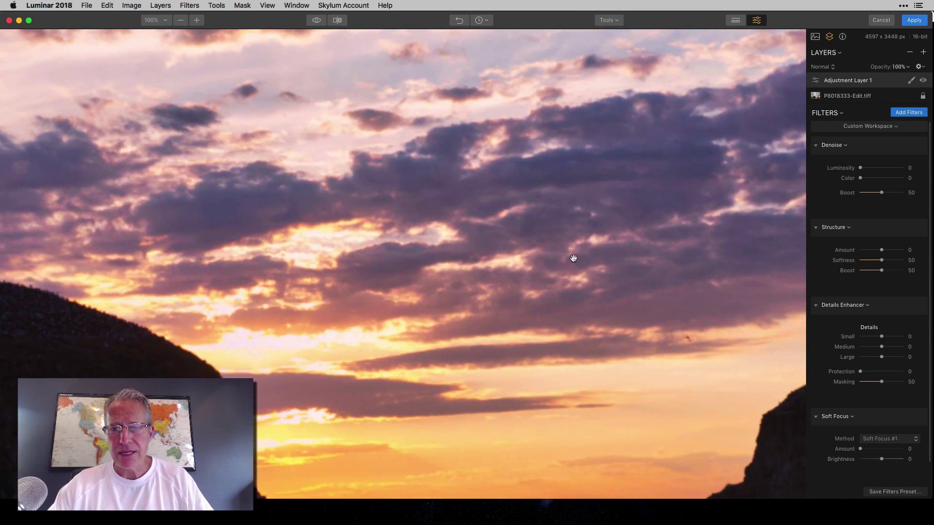
mouse_move(857, 211)
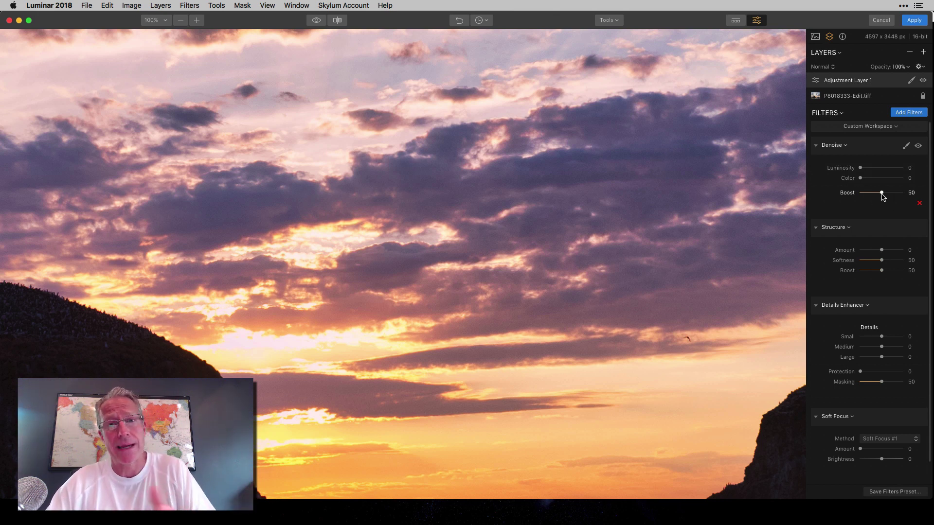
left_click_drag(861, 168, 894, 171)
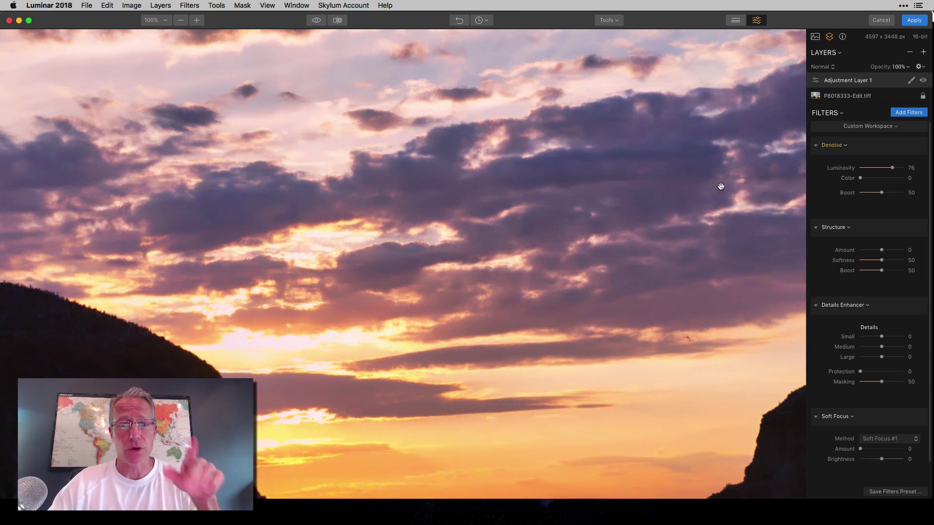
left_click(315, 20)
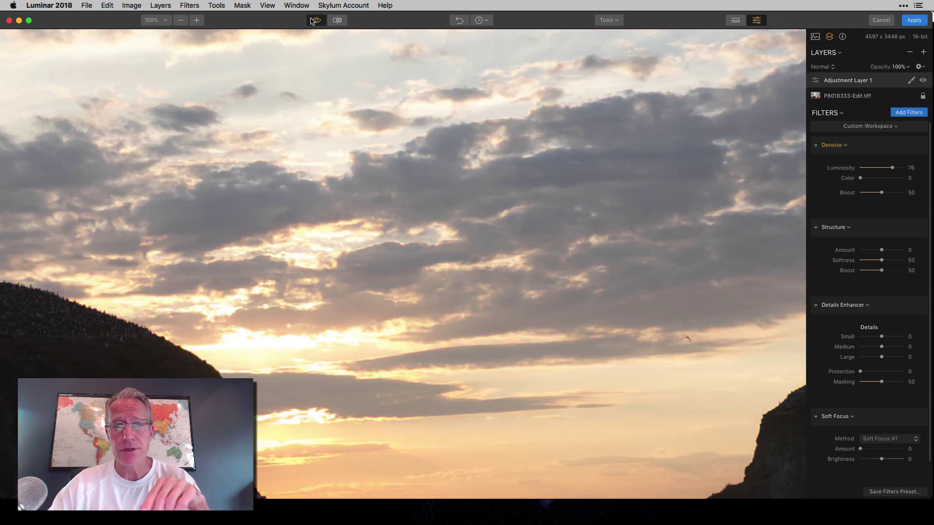
left_click(313, 20)
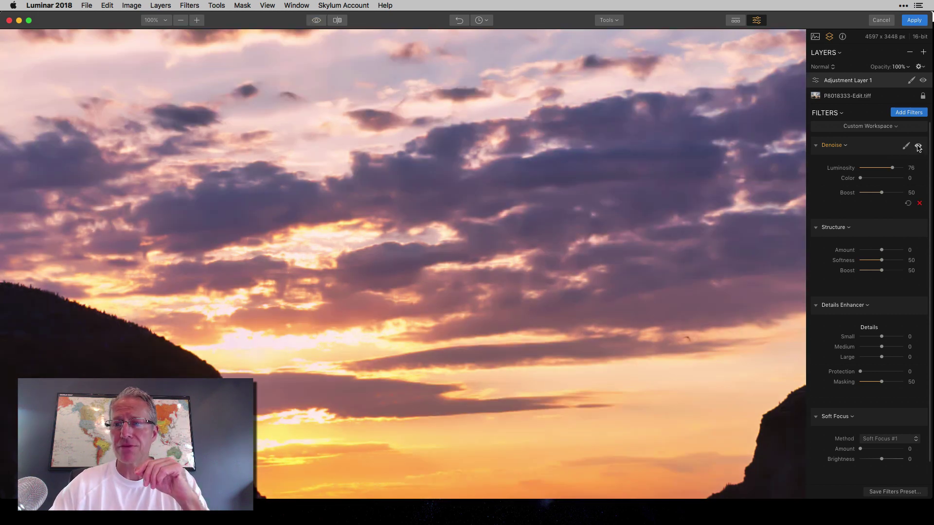
left_click(918, 146)
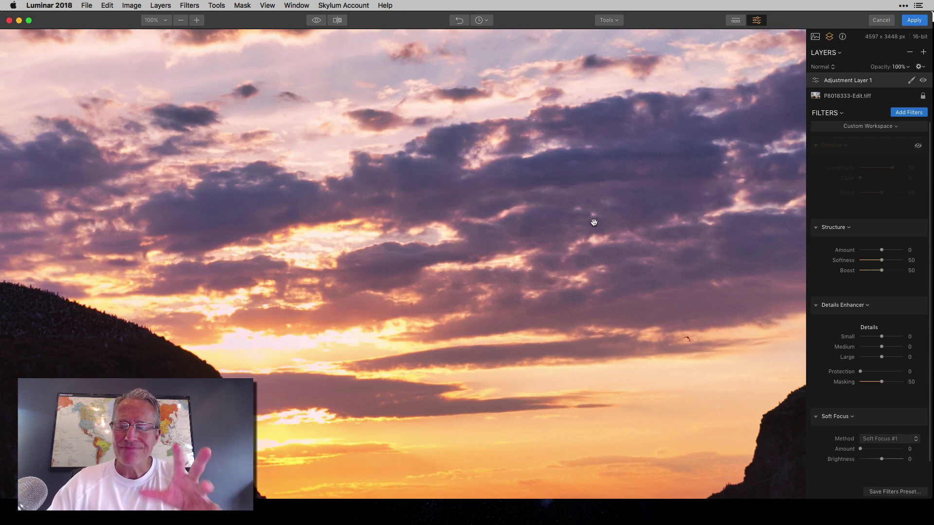
left_click(917, 145)
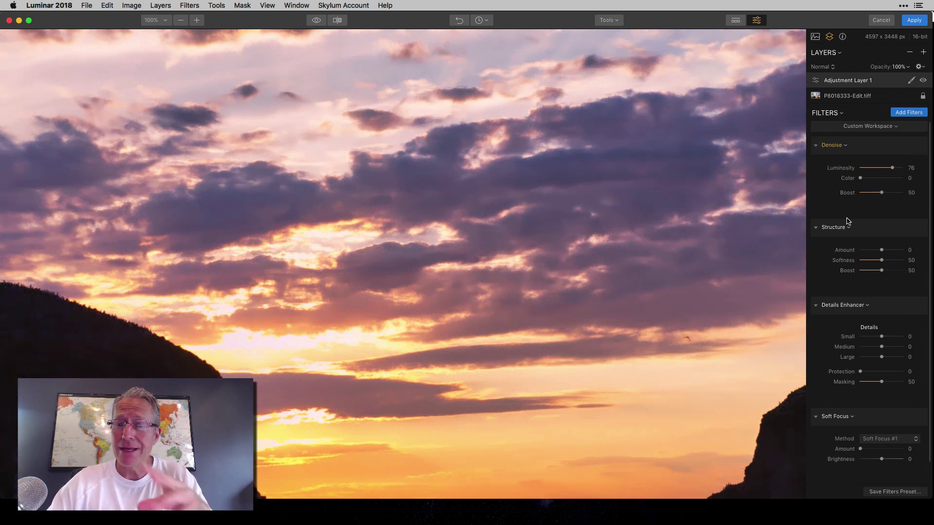
left_click_drag(881, 192, 906, 192)
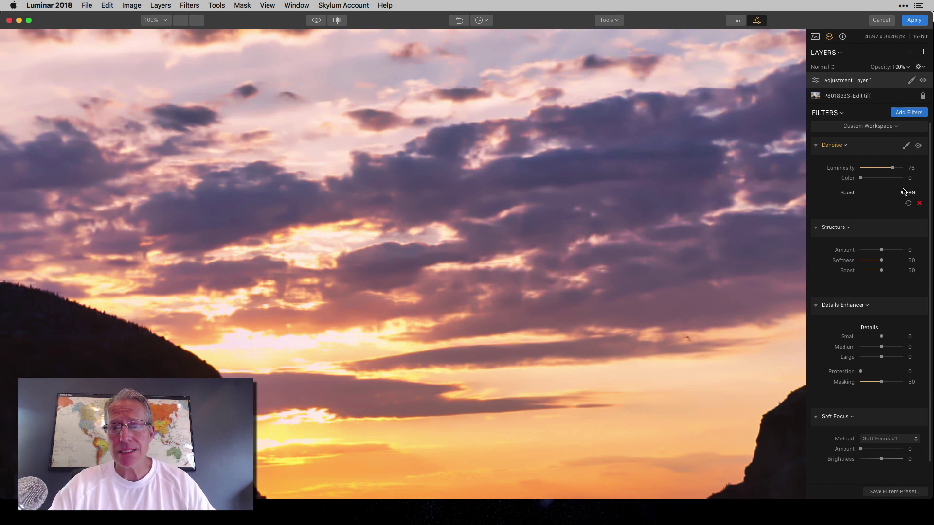
double_click(847, 193)
left_click_drag(860, 178, 889, 179)
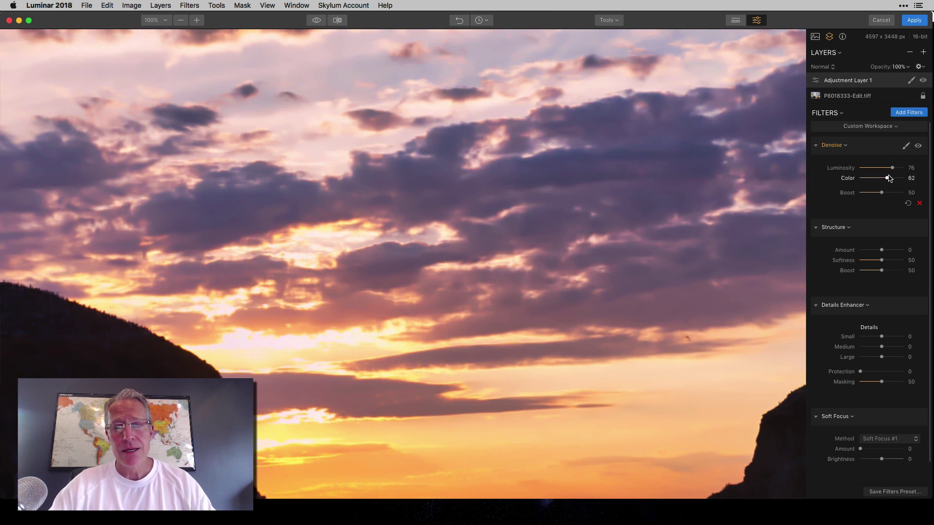
left_click(908, 206)
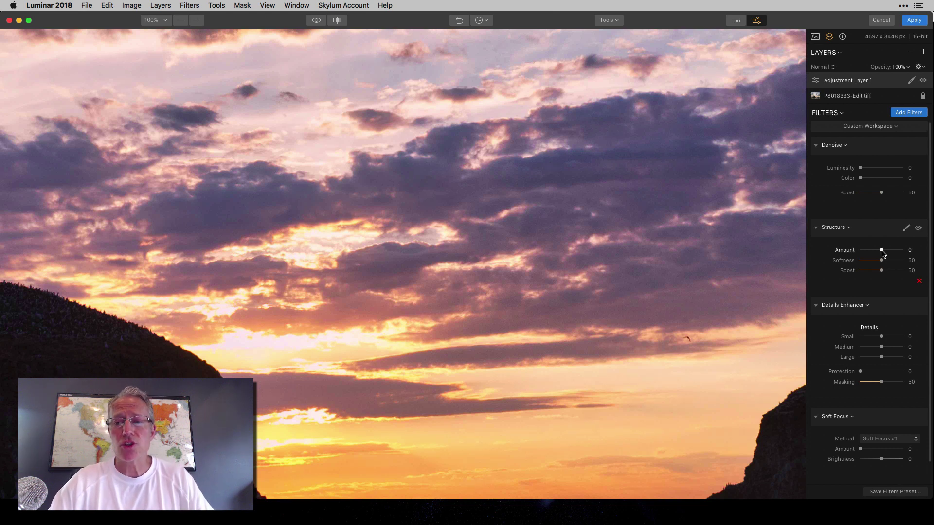
Step: Set Structure to Amount -100, Softness 0 and Boost 100, then switch it off to compare
left_click_drag(882, 250, 903, 250)
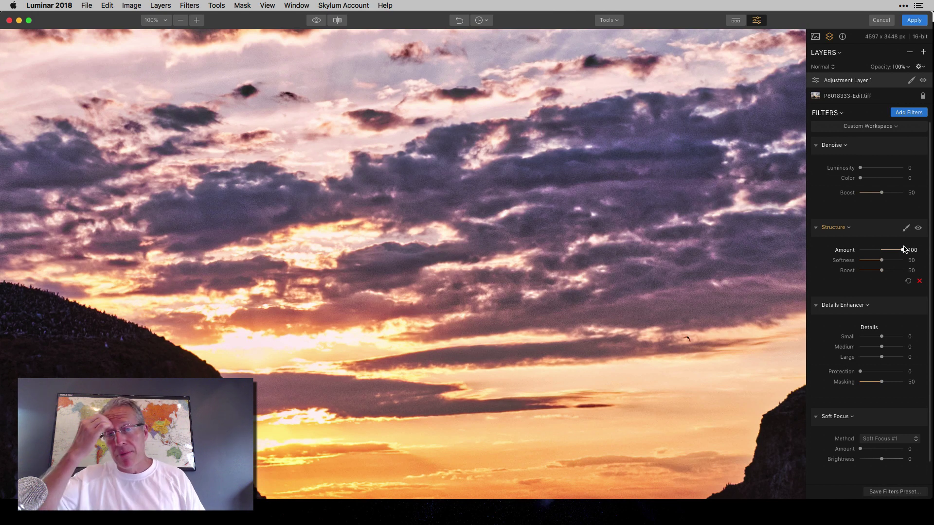
left_click_drag(903, 249, 825, 251)
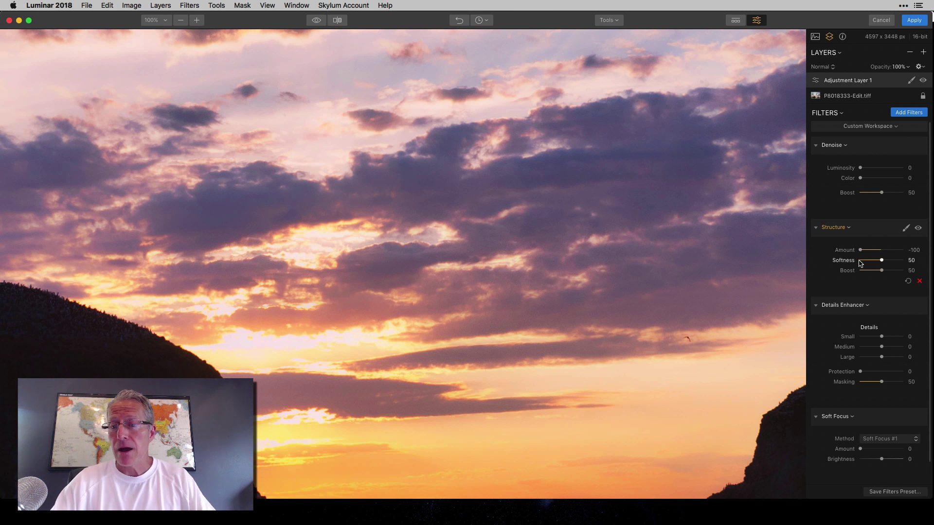
left_click_drag(882, 261, 788, 258)
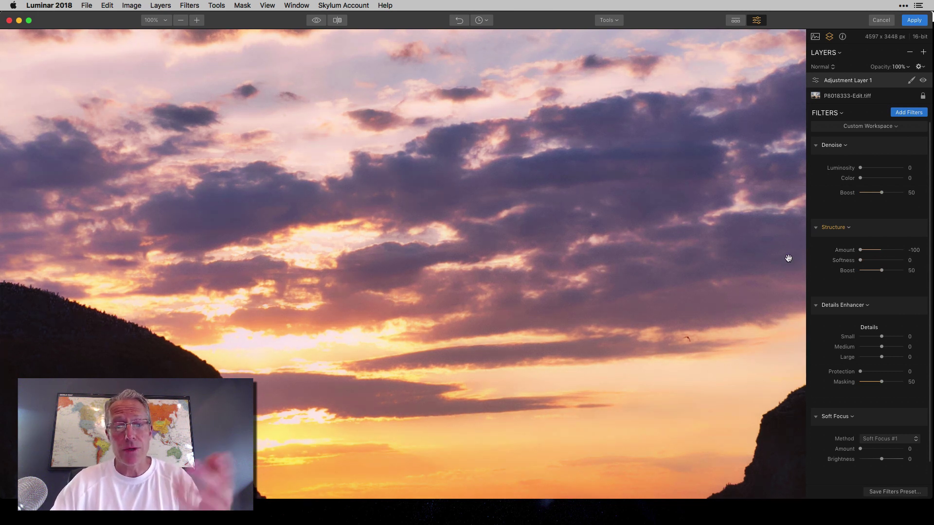
left_click_drag(881, 270, 906, 271)
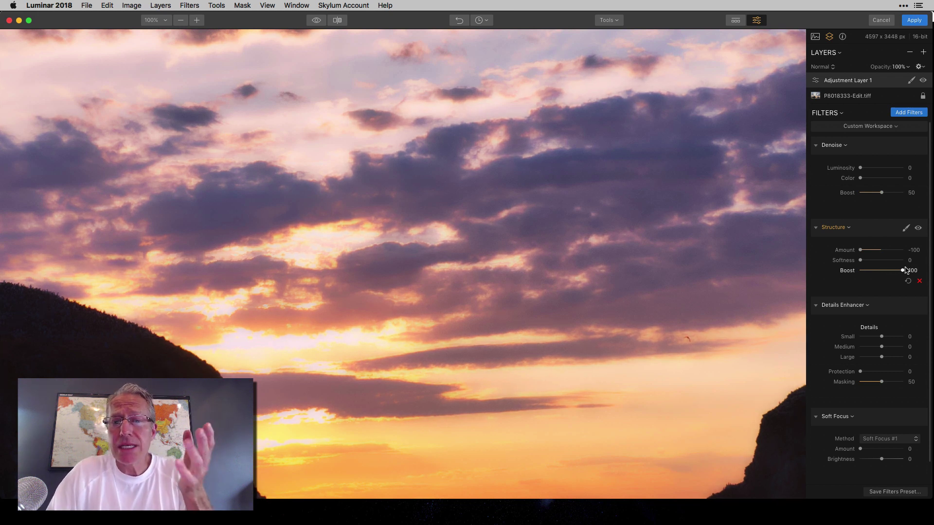
left_click(918, 228)
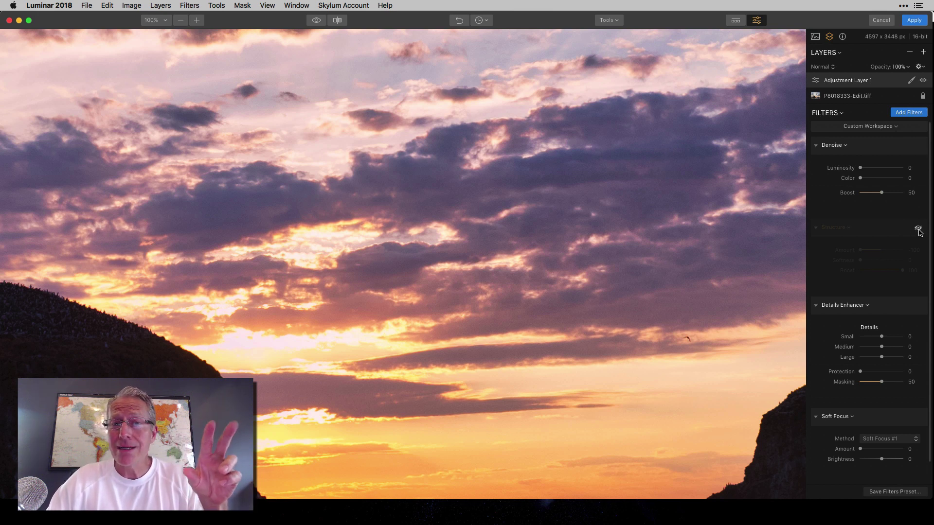
Step: Re-enable the Structure filter so its Amount -100 smoothing shows in the clouds
left_click(918, 229)
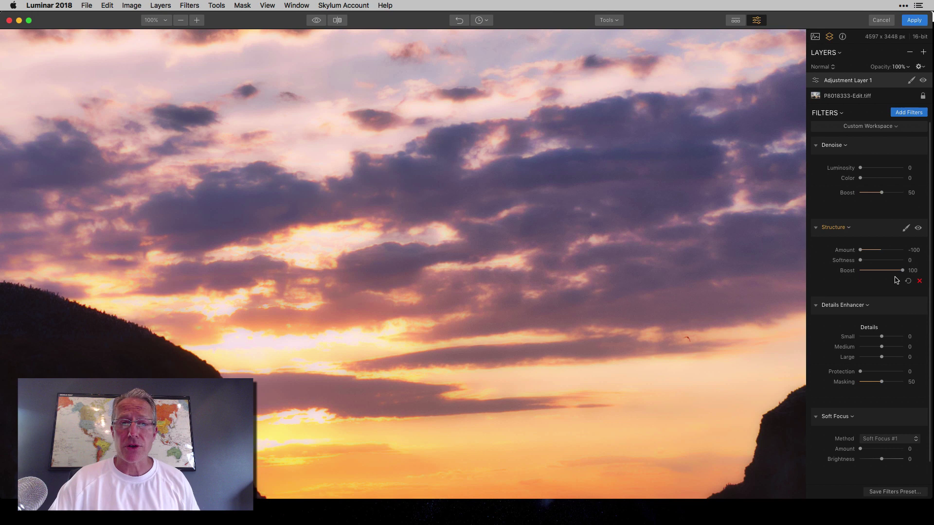
left_click(162, 21)
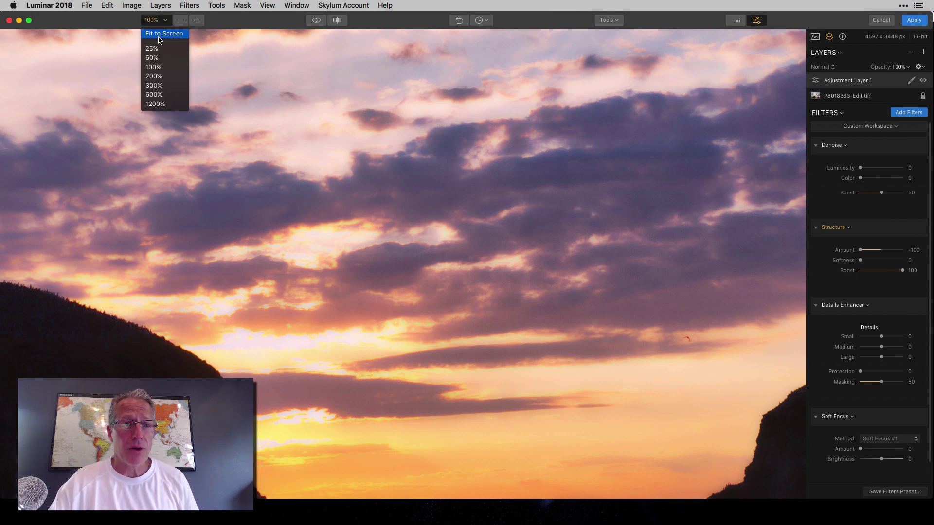
left_click(161, 34)
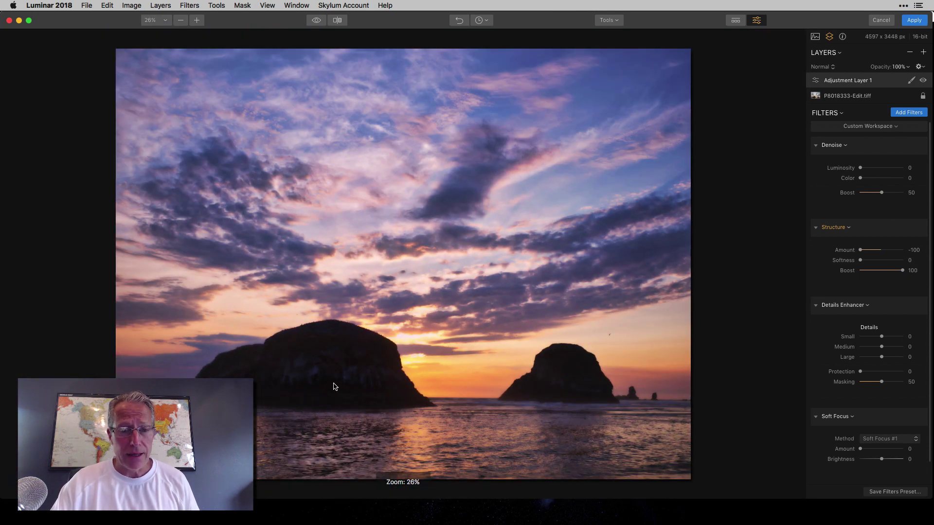
left_click(162, 22)
left_click(159, 68)
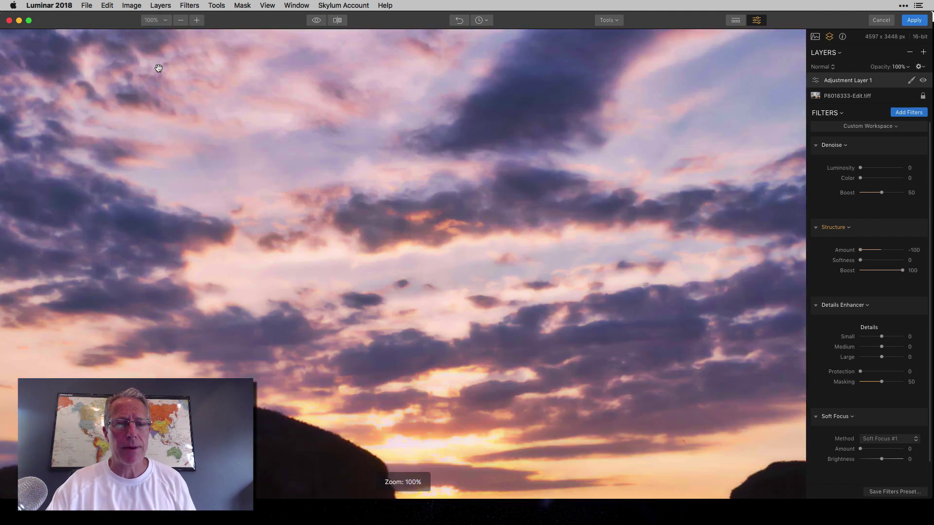
scroll(506, 302, "down", 5)
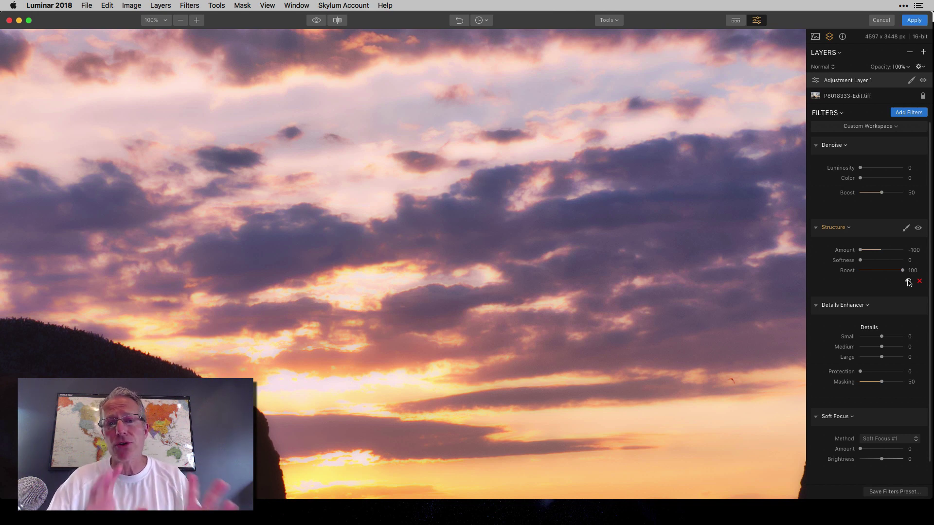
Step: Reset Structure to defaults and try Details Enhancer Small and Medium details low and high
left_click(908, 281)
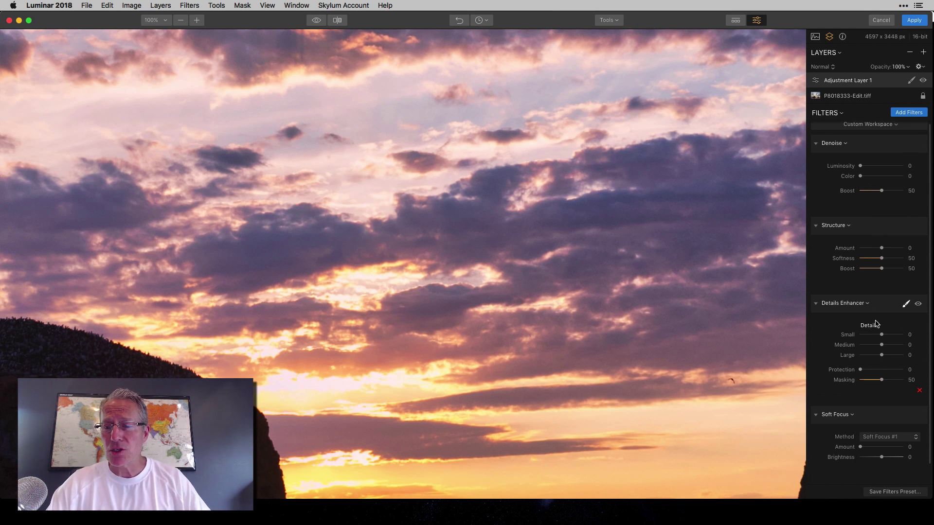
left_click_drag(881, 334, 839, 346)
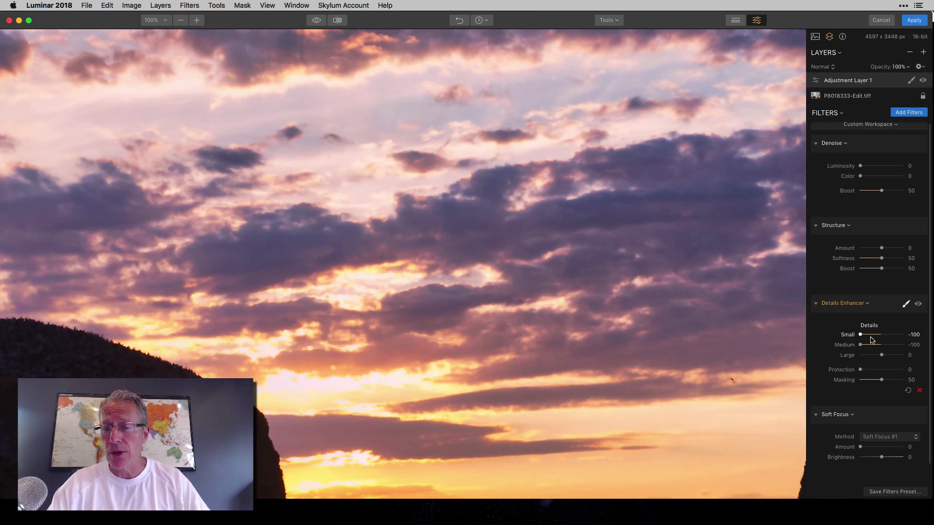
left_click_drag(871, 336, 916, 345)
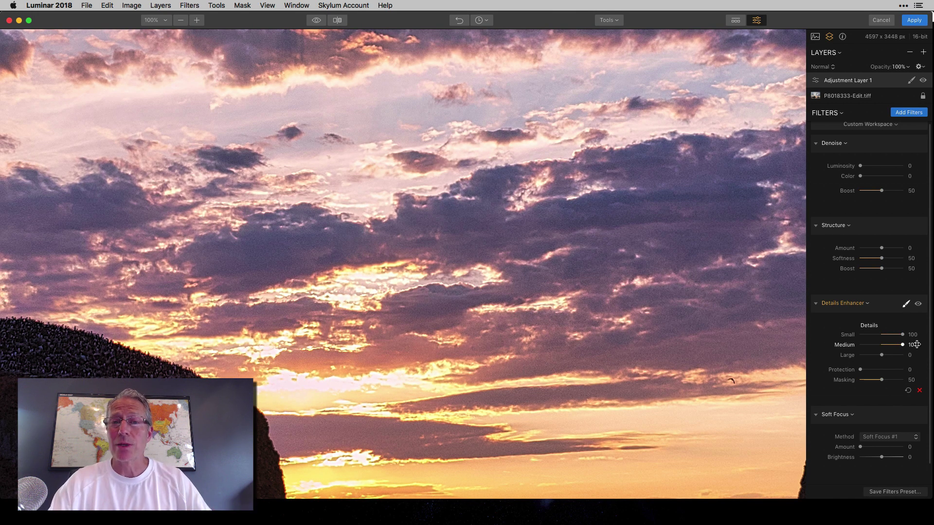
left_click(908, 390)
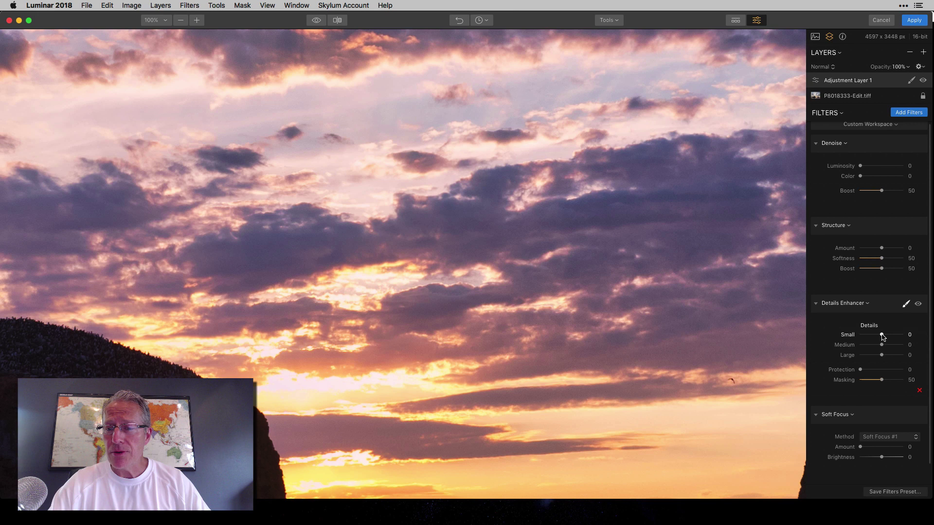
Step: Set Details Enhancer Small and Medium to -100, testing Protection before returning it to 0
left_click_drag(883, 337, 844, 348)
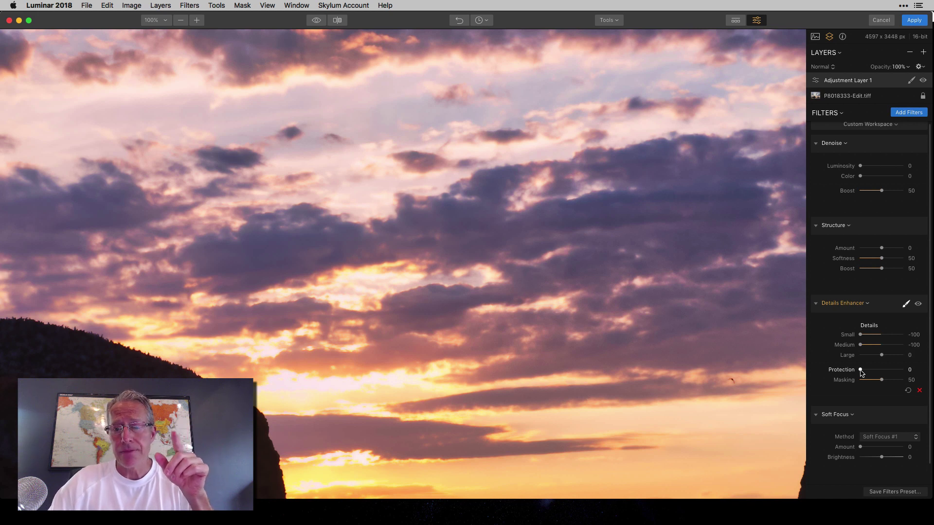
left_click_drag(860, 371, 912, 360)
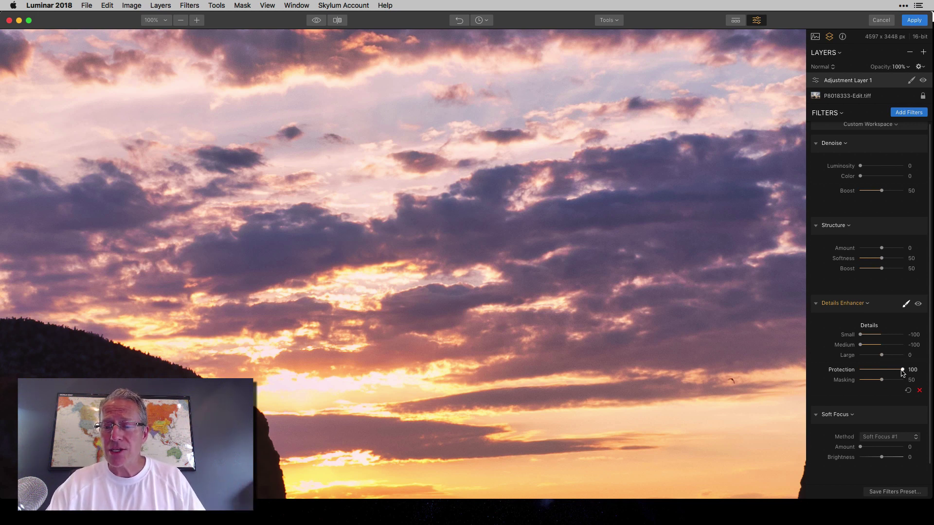
left_click_drag(903, 369, 846, 373)
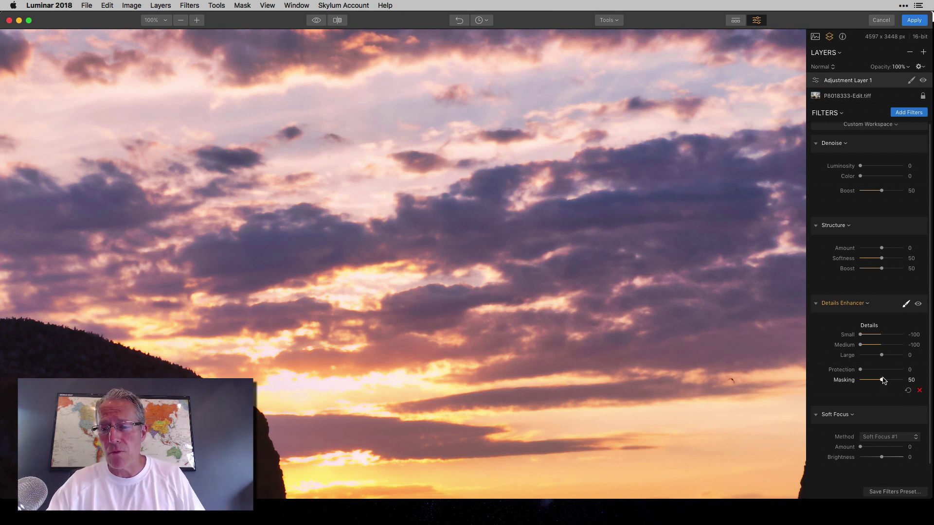
Step: Try Details Enhancer Masking at 0, 100 and 50, then reset the filter to defaults
left_click_drag(881, 382, 859, 380)
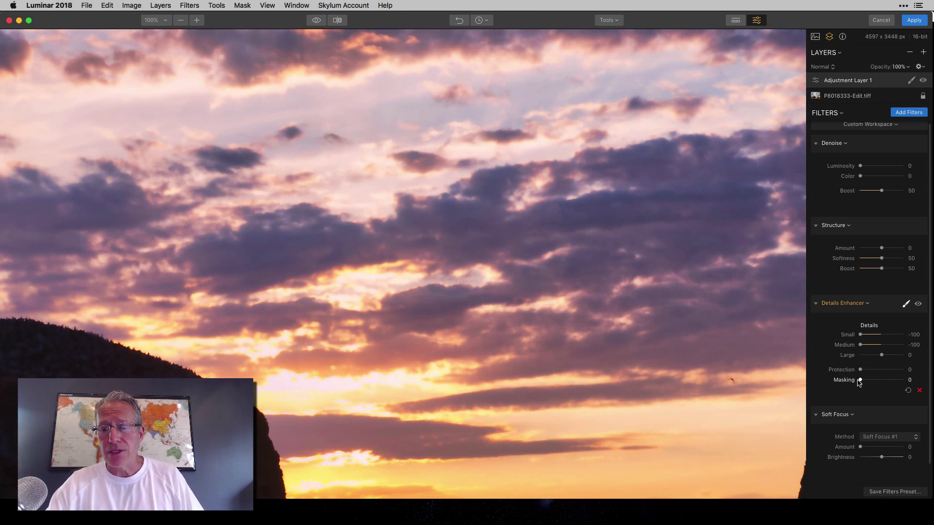
left_click_drag(860, 381, 919, 379)
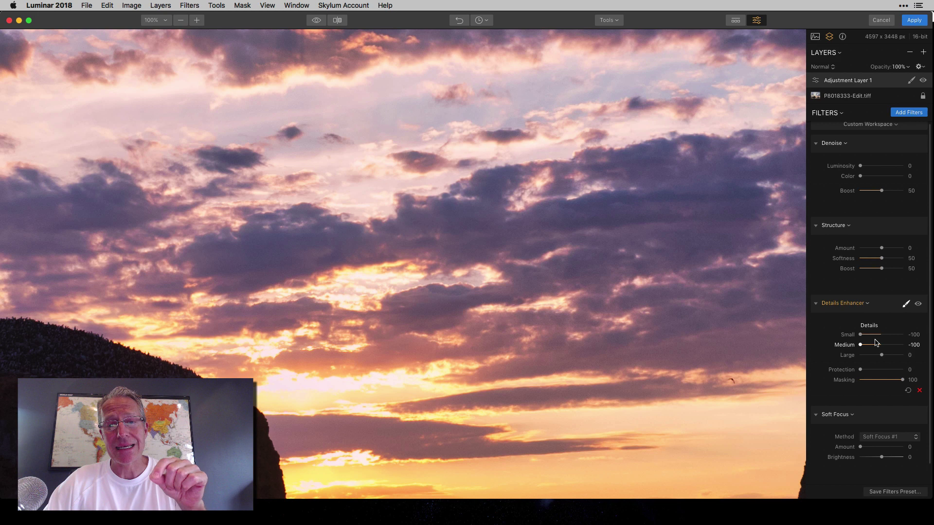
double_click(878, 380)
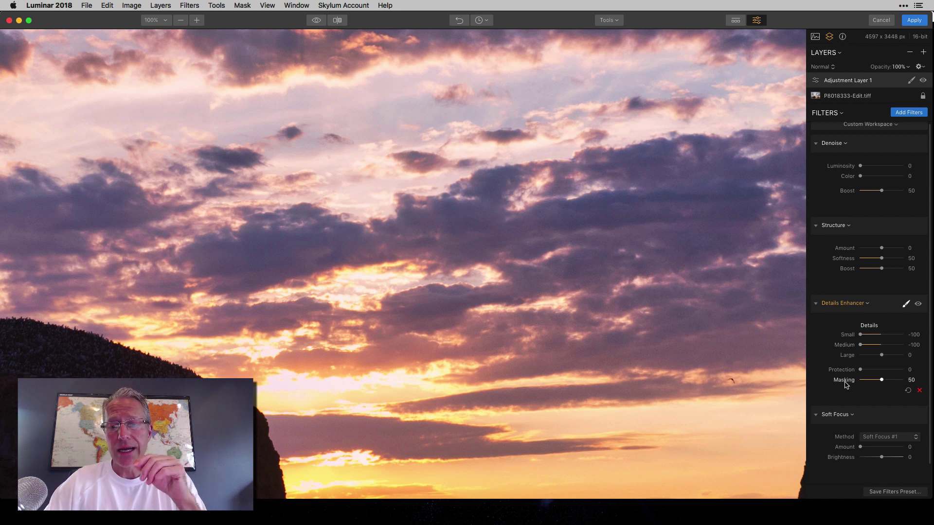
left_click_drag(881, 380, 861, 381)
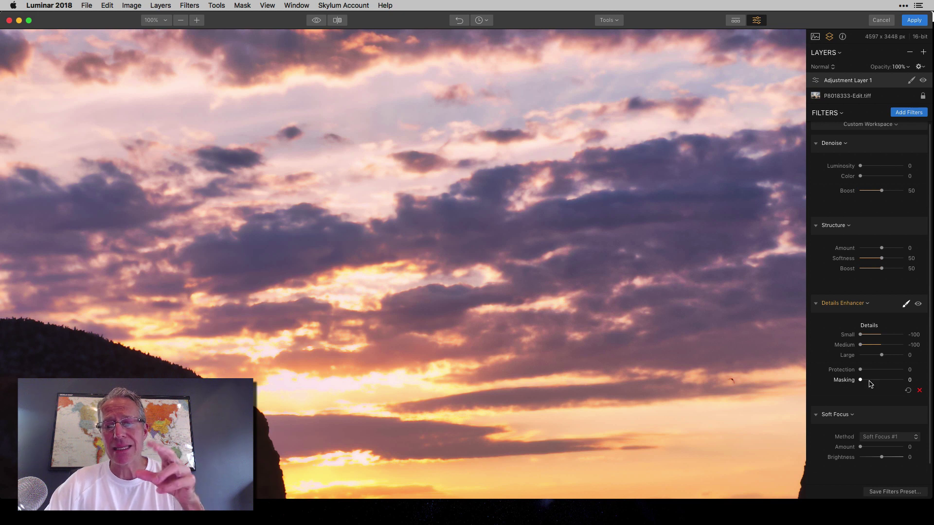
left_click(908, 391)
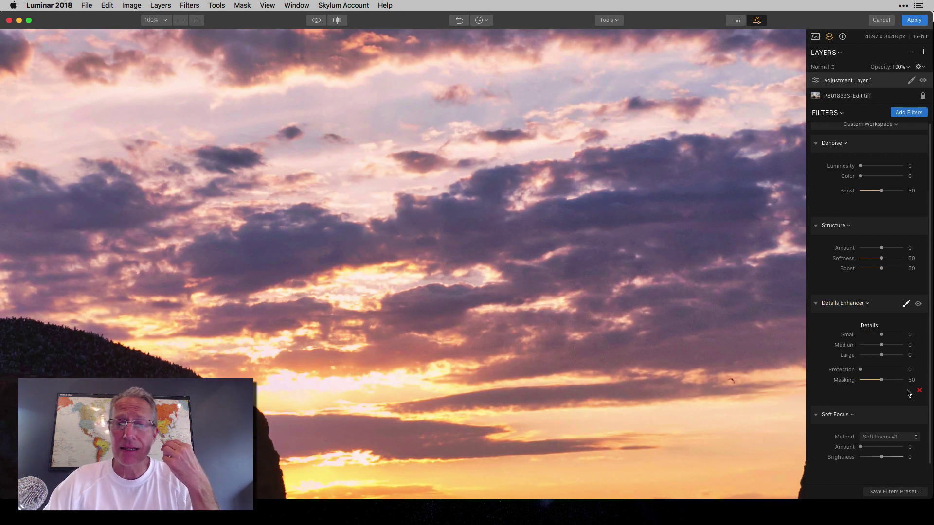
Step: Apply Soft Focus at Amount 64 with Brightness -100, toggling it off and on to compare
scroll(908, 393, "down", 2)
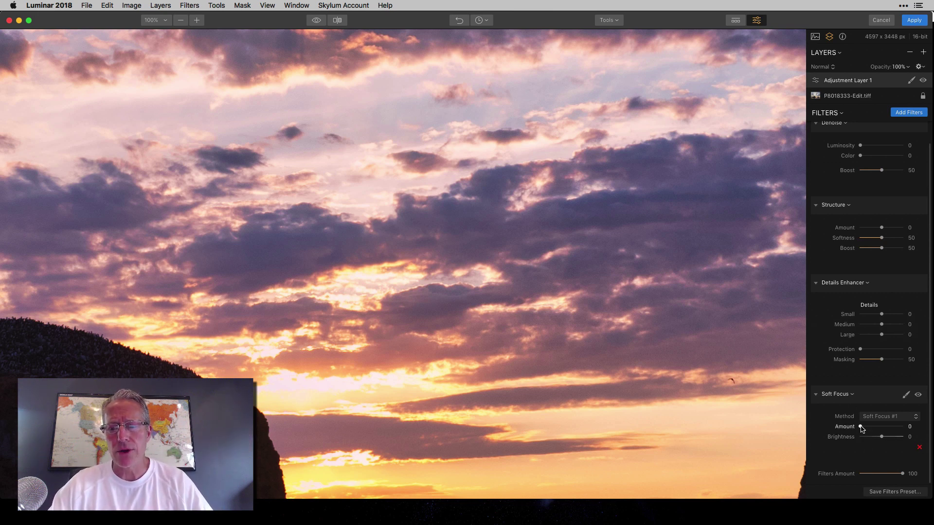
left_click_drag(861, 428, 881, 428)
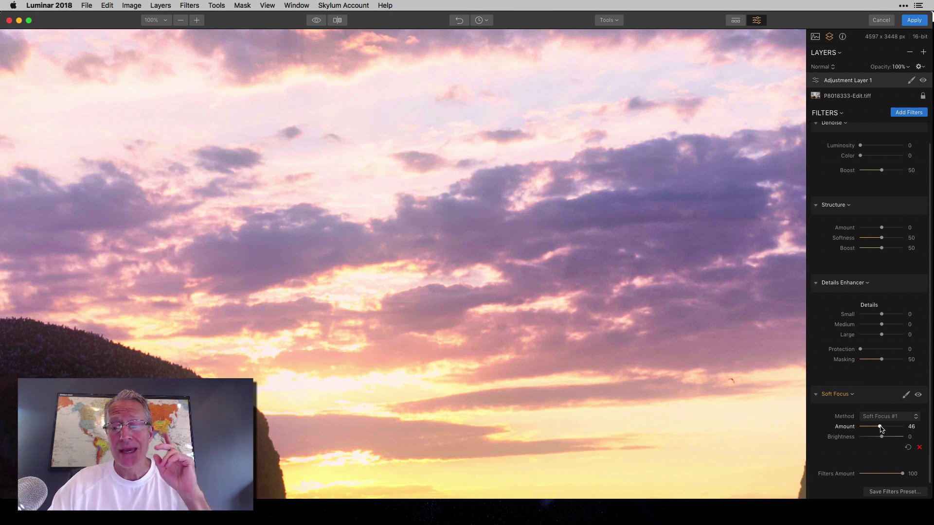
left_click_drag(881, 428, 887, 428)
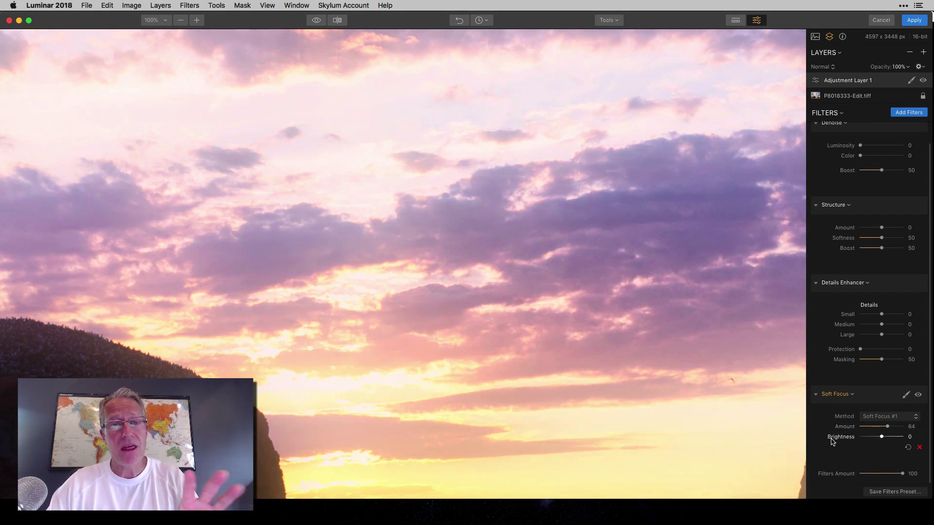
left_click_drag(882, 437, 850, 438)
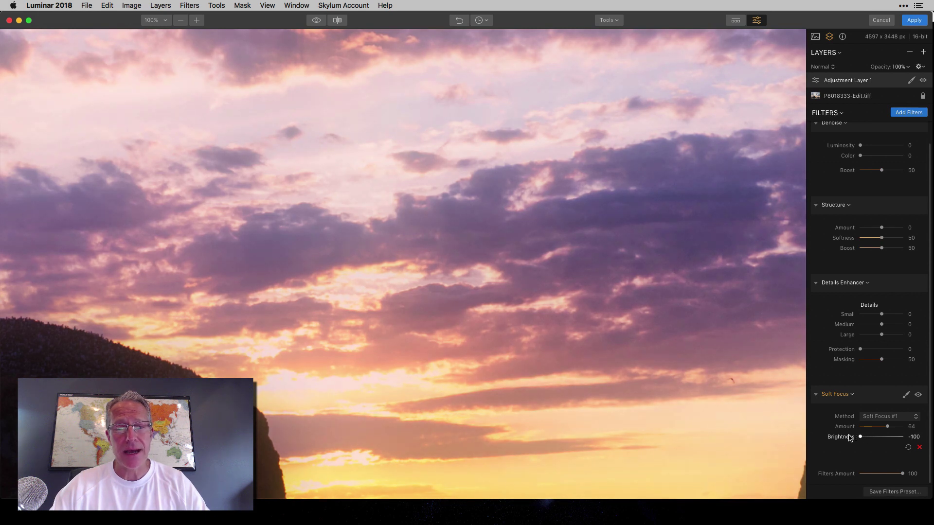
left_click(918, 395)
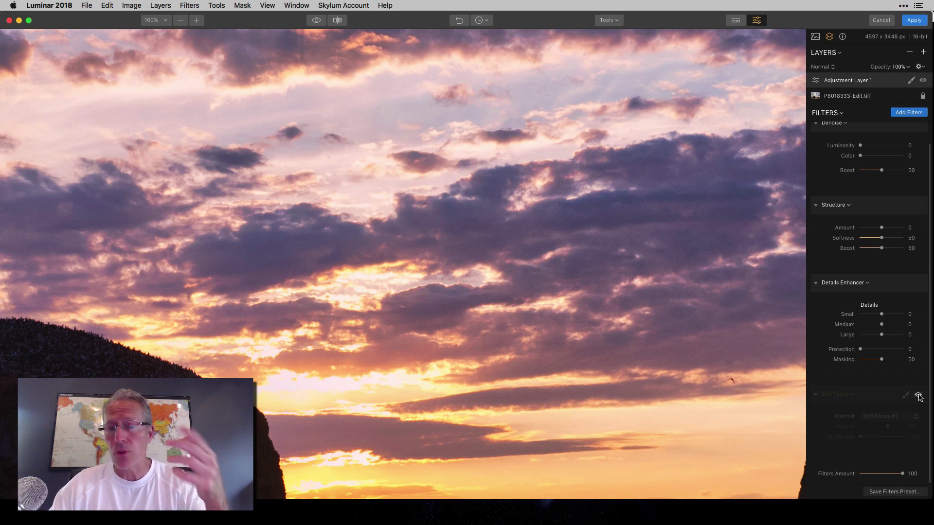
left_click(918, 395)
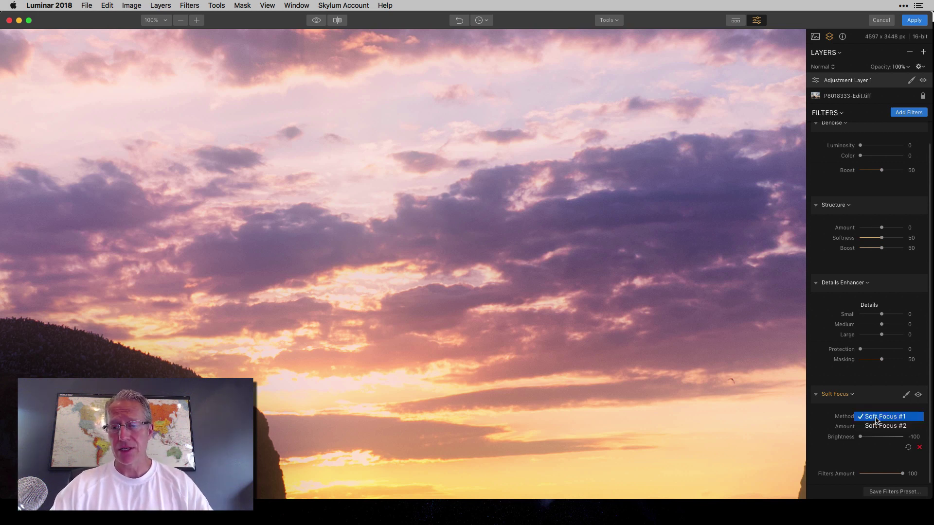
Step: Switch the Soft Focus method to Soft Focus #2 and raise Amount to 84
left_click(876, 417)
left_click(878, 427)
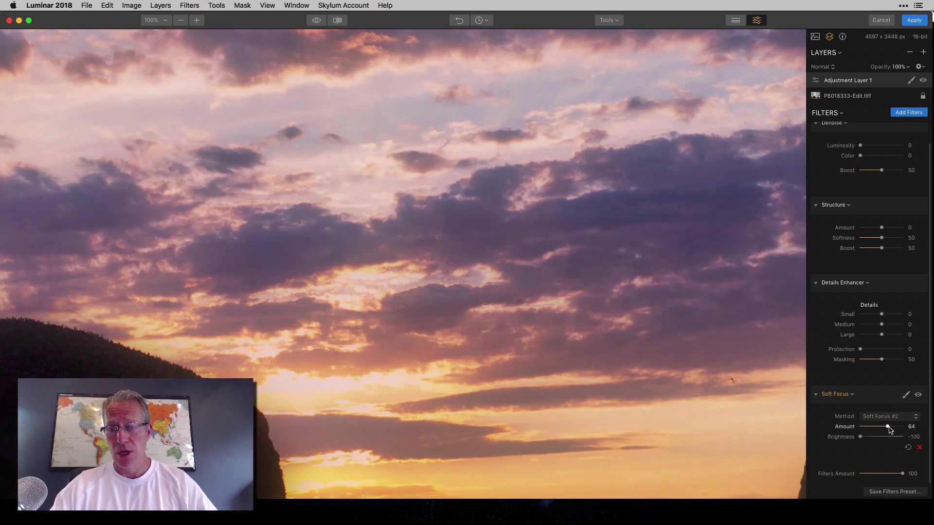
left_click_drag(887, 427, 899, 430)
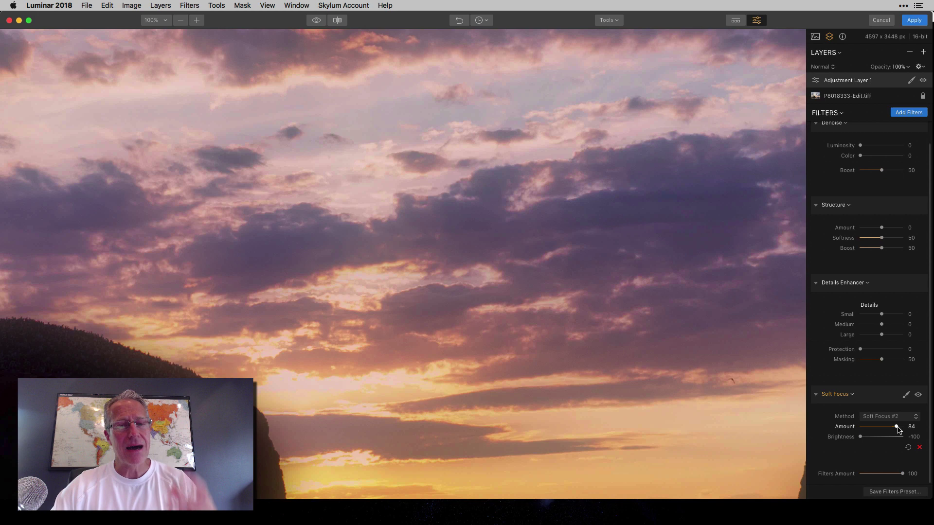
Step: Fit the photo to the window and toggle Soft Focus off and on to compare
left_click(165, 22)
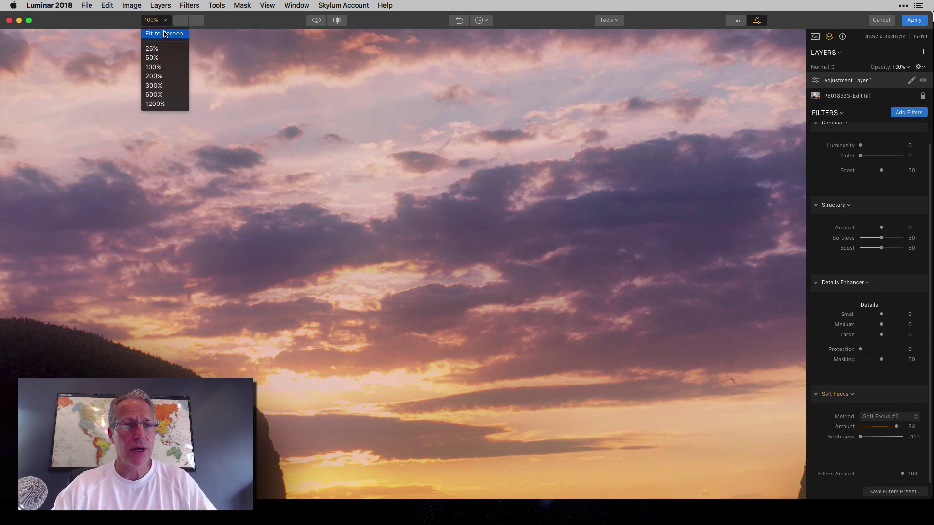
left_click(165, 34)
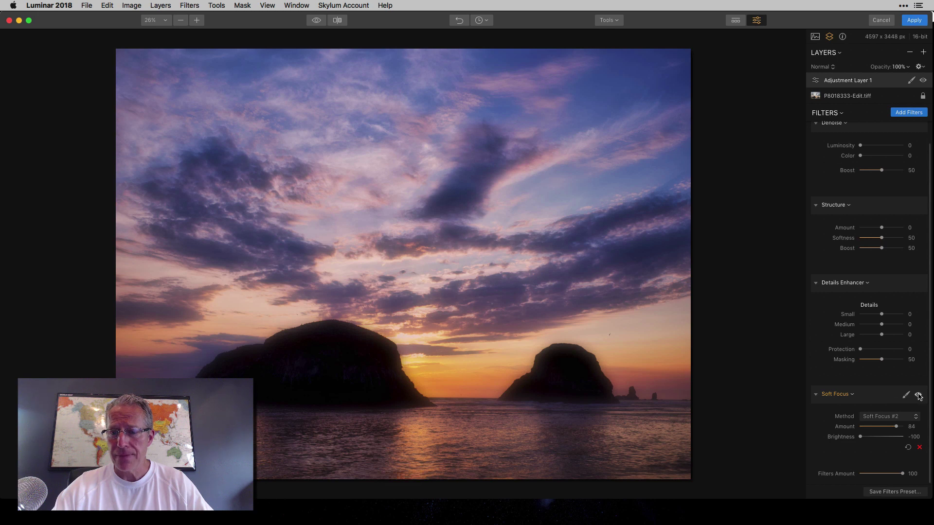
left_click(918, 395)
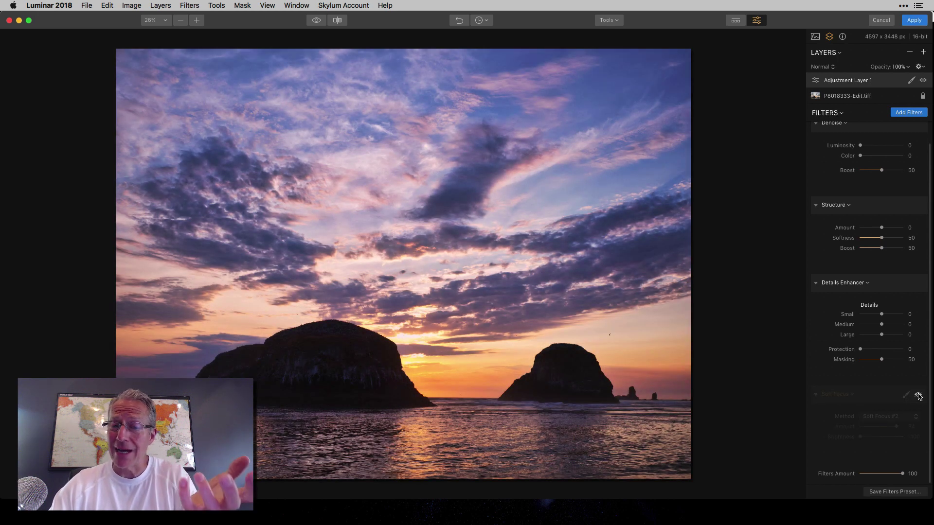
left_click(919, 396)
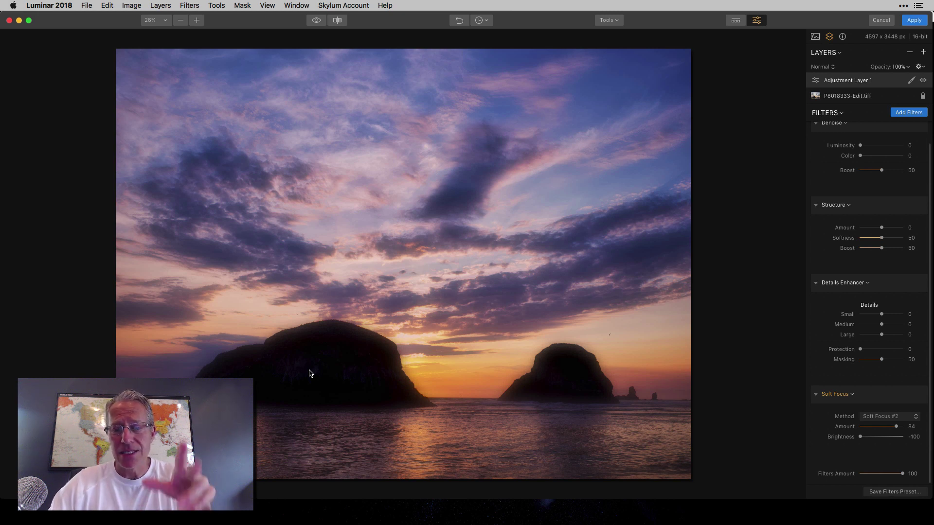
Step: View the sky at 100%, then reset Soft Focus to Soft Focus #1 with Amount 0
left_click(161, 22)
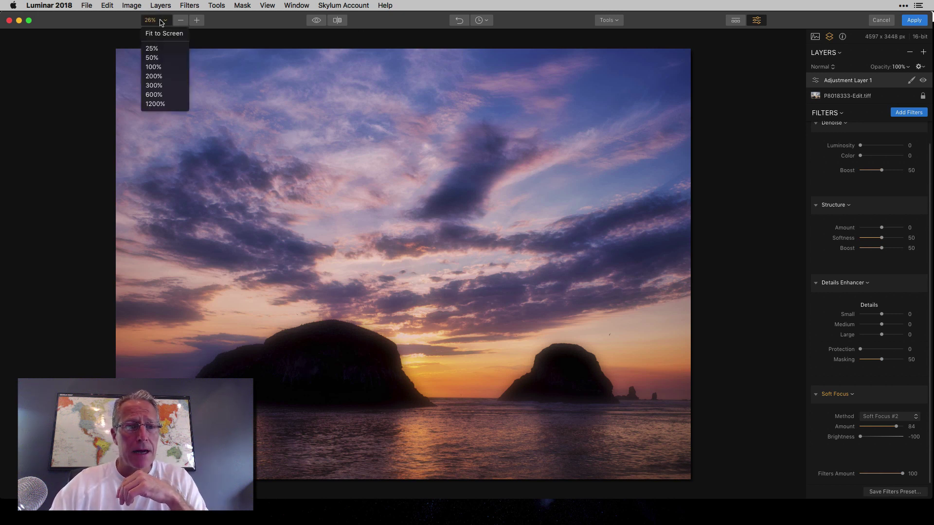
left_click(162, 67)
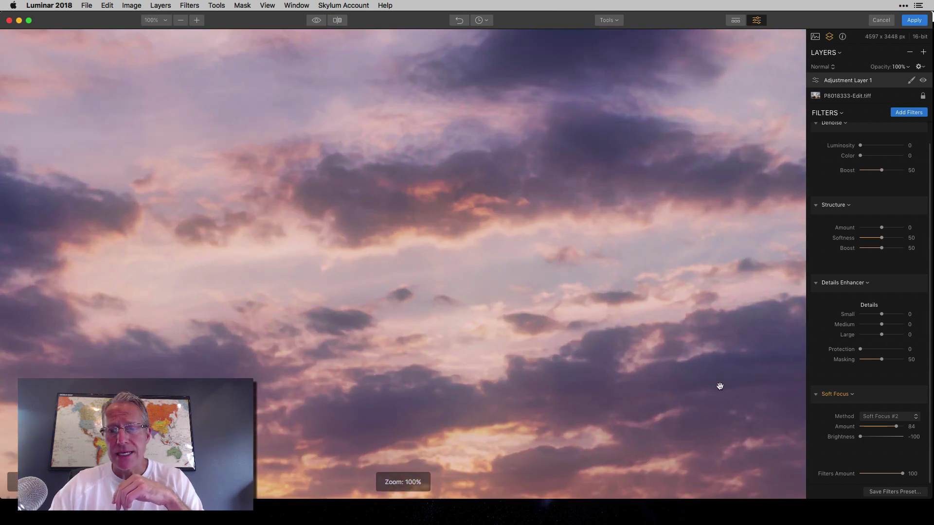
scroll(719, 386, "down", 5)
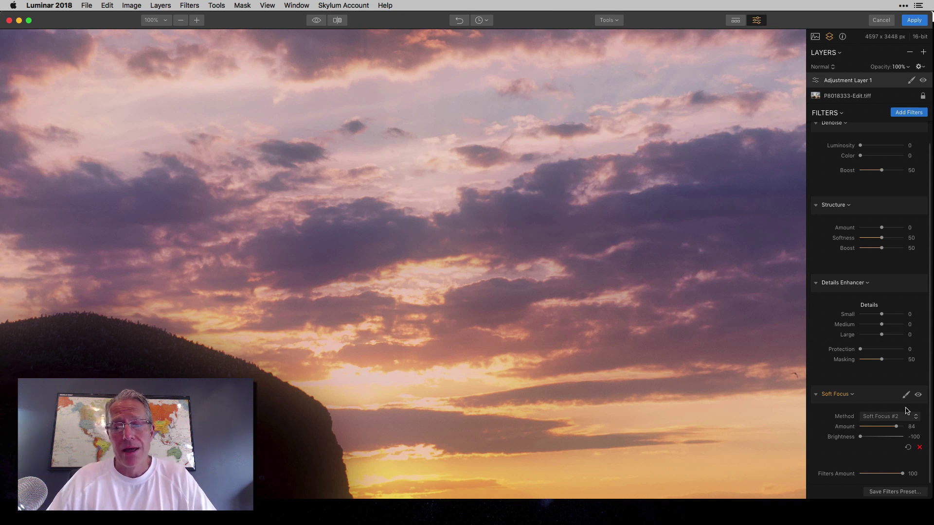
left_click(908, 447)
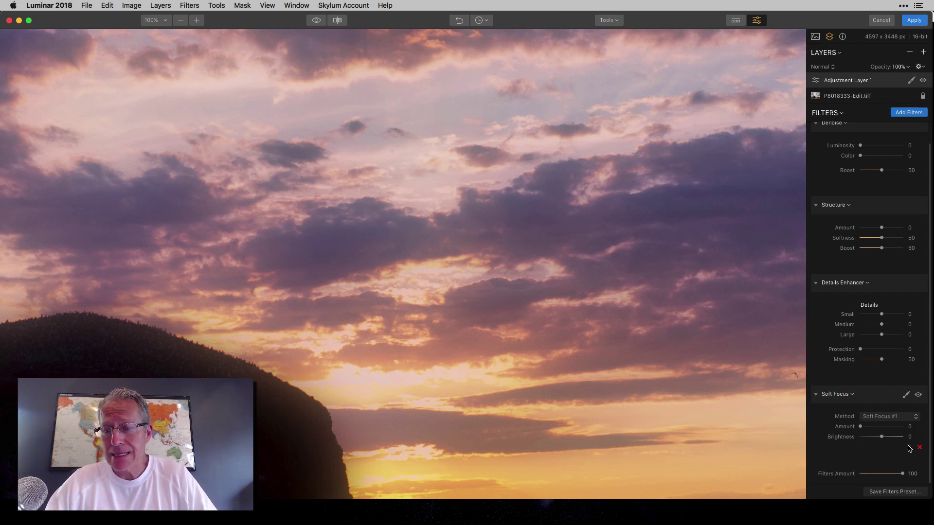